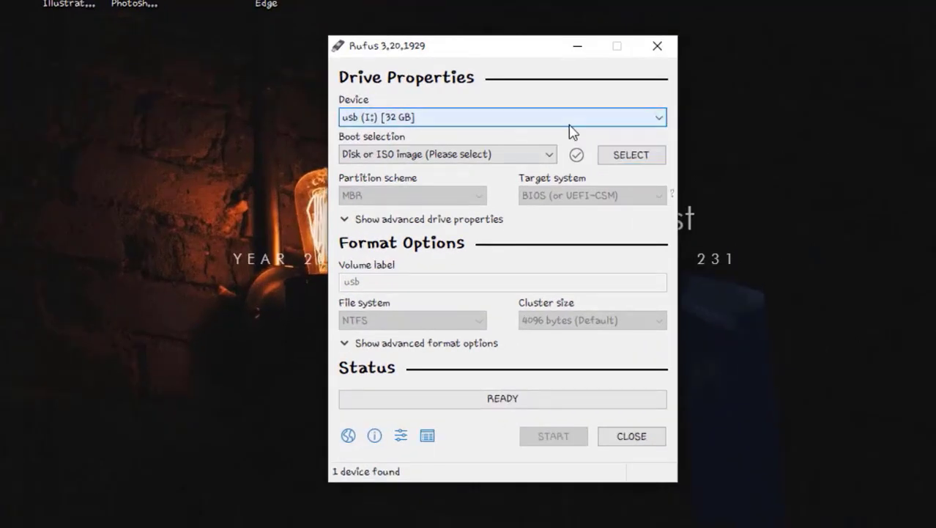
Load a Windows ISO image as the boot selection for the usb (I:) drive.
click(631, 155)
double_click(507, 198)
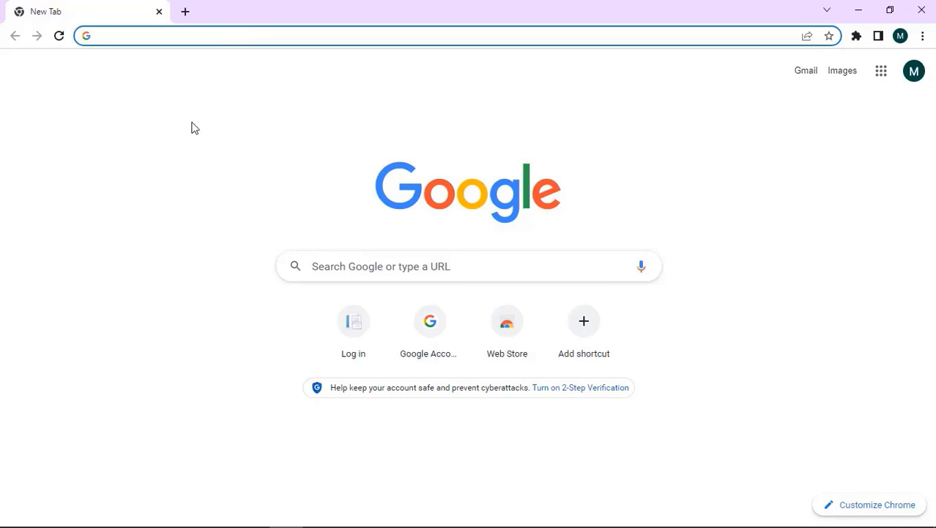
Switch to Chrome, search Google for "windows 10" and open Microsoft's Windows 10 disc image download page.
text(windows 10)
key(Return)
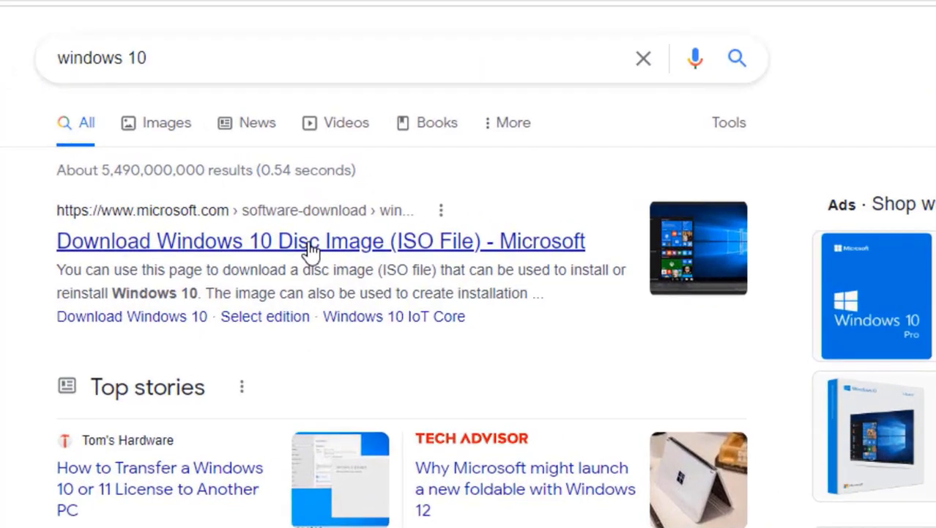
click(311, 246)
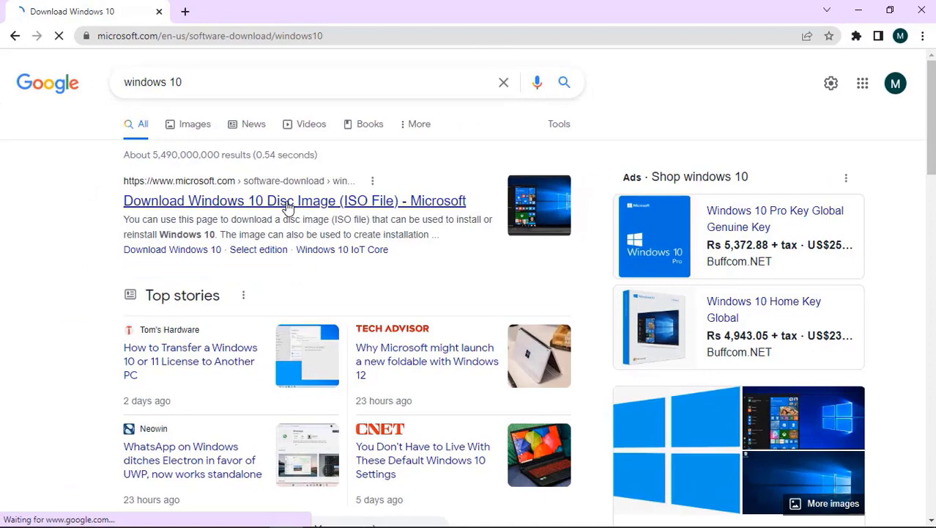
Download the Windows 10 media creation tool, MediaCreationTool21H2.exe, to the Downloads\Programs folder.
middle_click(418, 203)
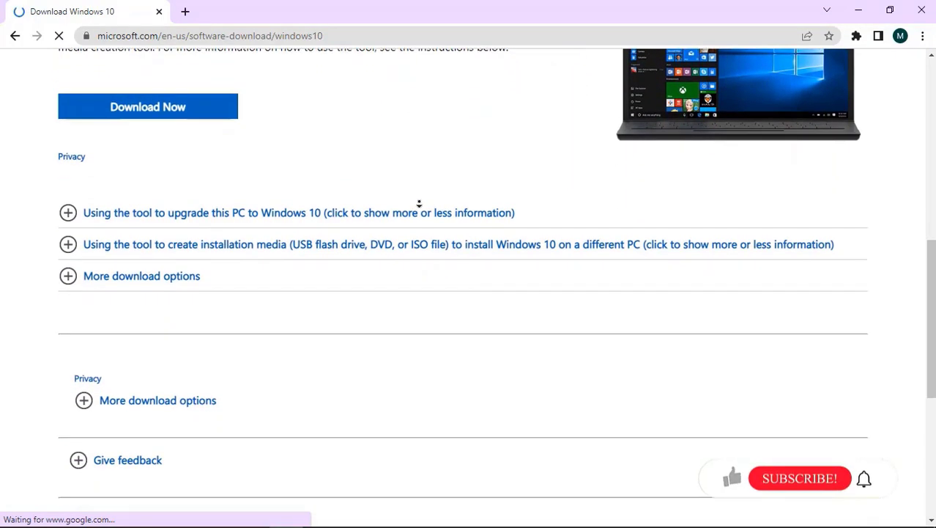
click(167, 105)
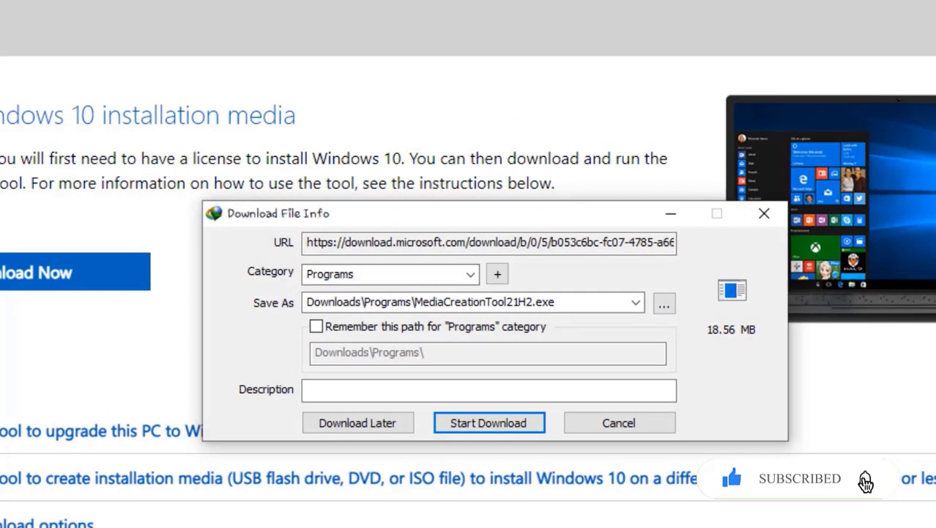
drag(396, 208, 342, 190)
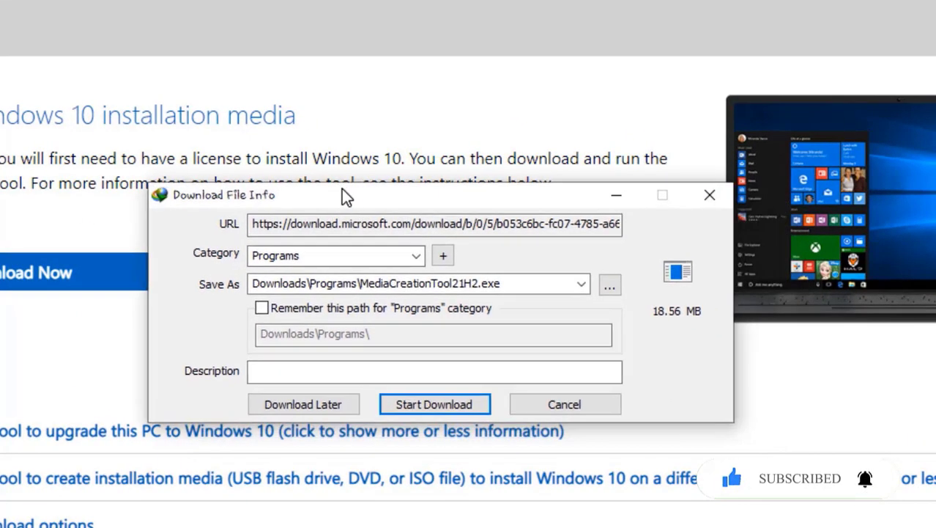
double_click(443, 284)
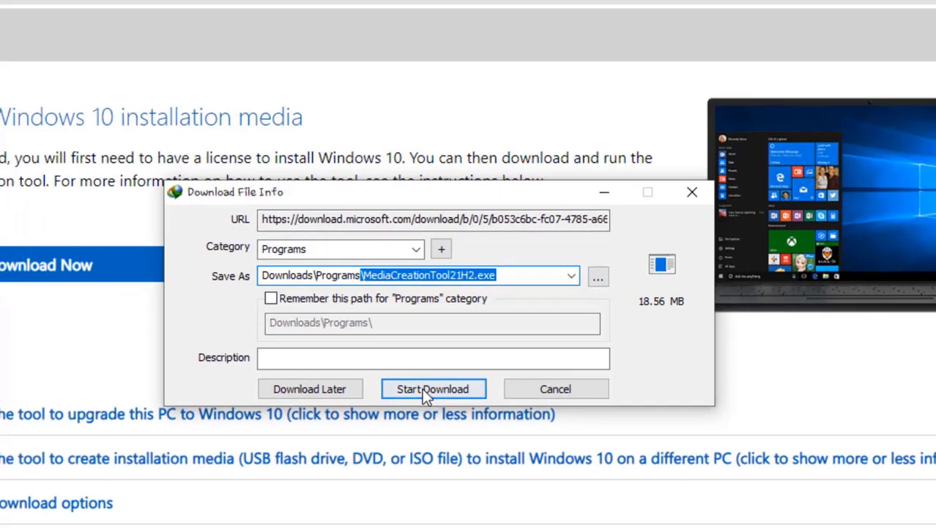
click(429, 406)
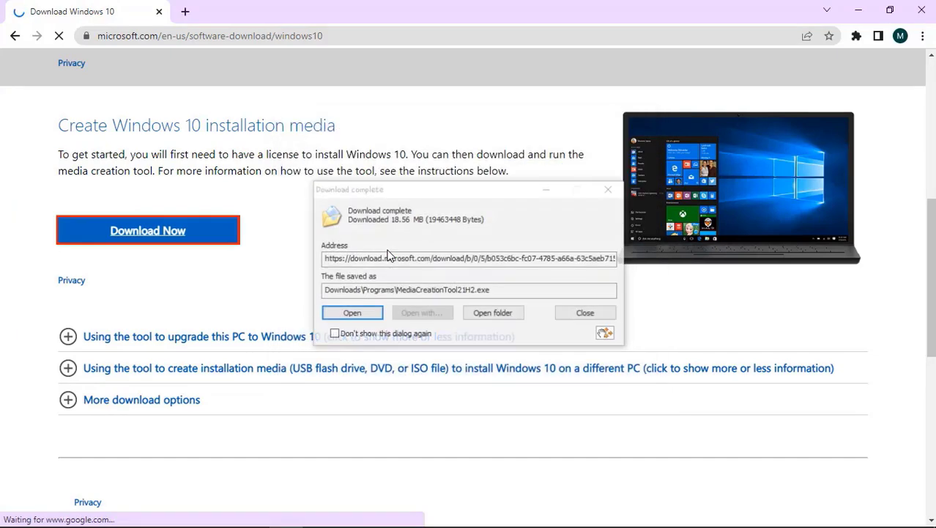
Run the downloaded media creation tool from the Downloads folder in File Explorer and accept its license terms.
key(super+e)
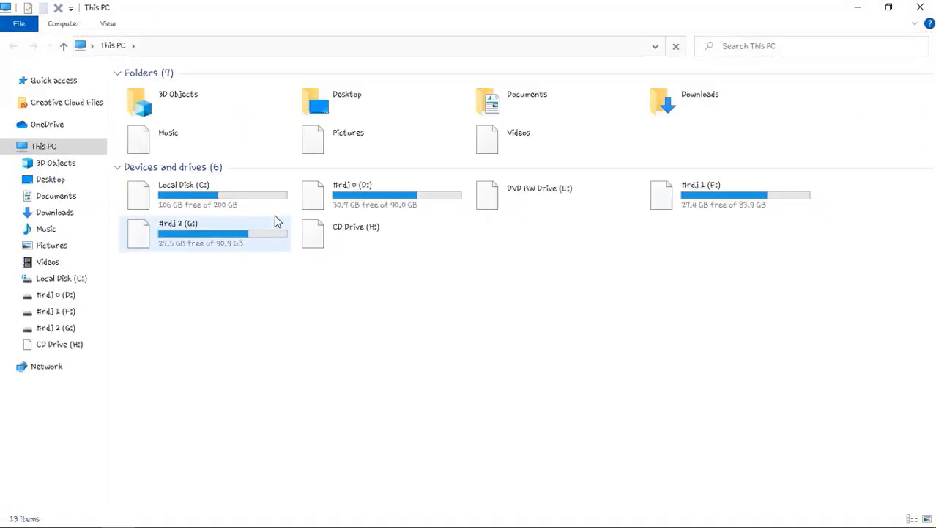
double_click(643, 101)
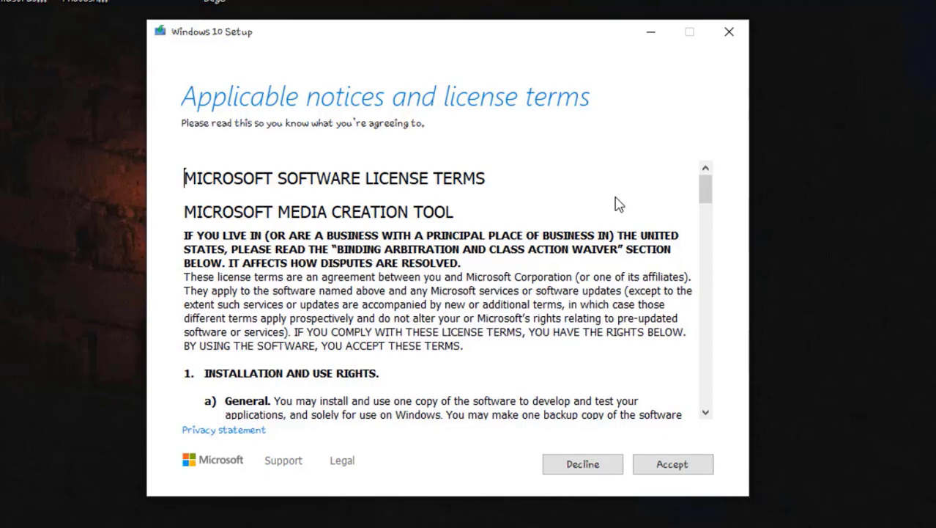
scroll(617, 218, down, 7)
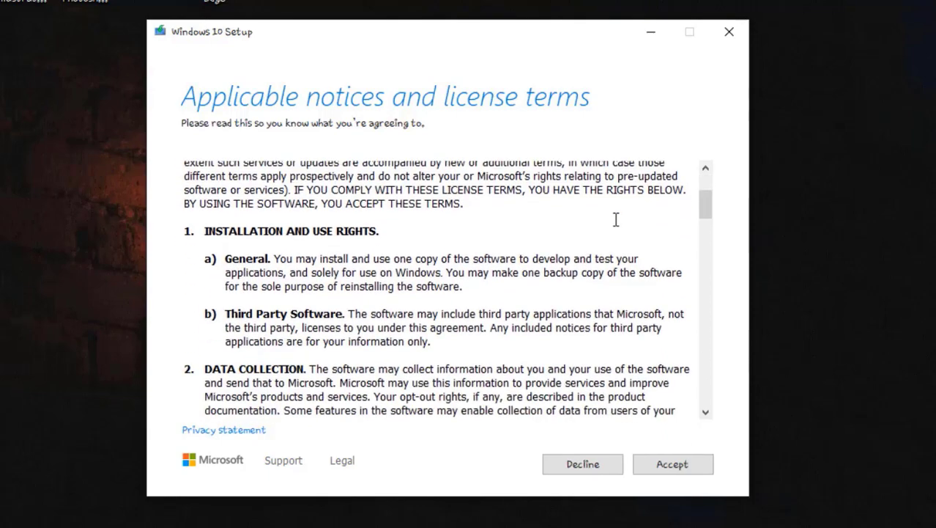
scroll(616, 230, down, 15)
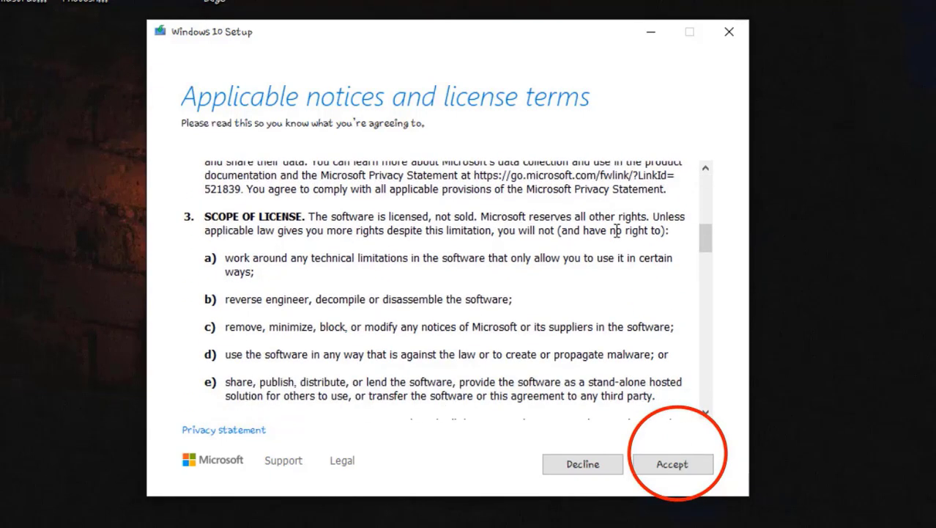
click(670, 465)
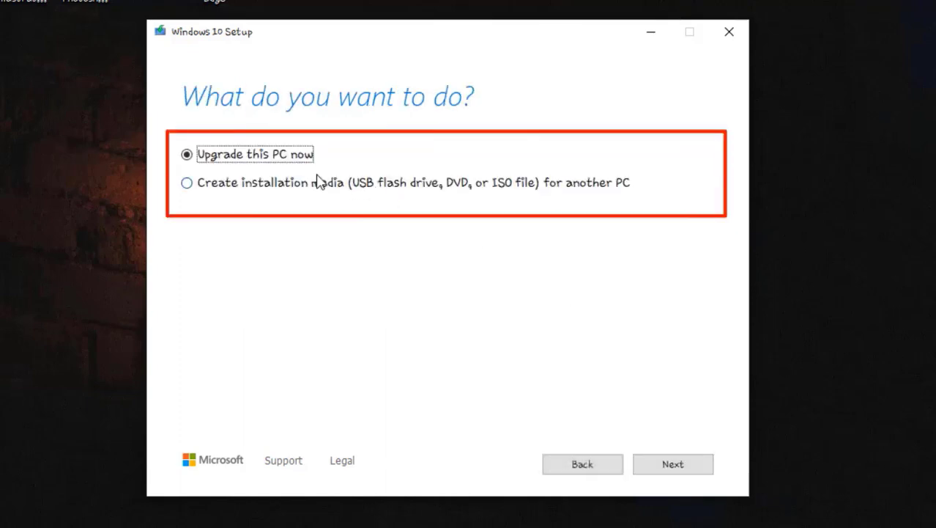
Choose to create installation media (USB flash drive, DVD, or ISO file) for another PC and continue.
click(283, 183)
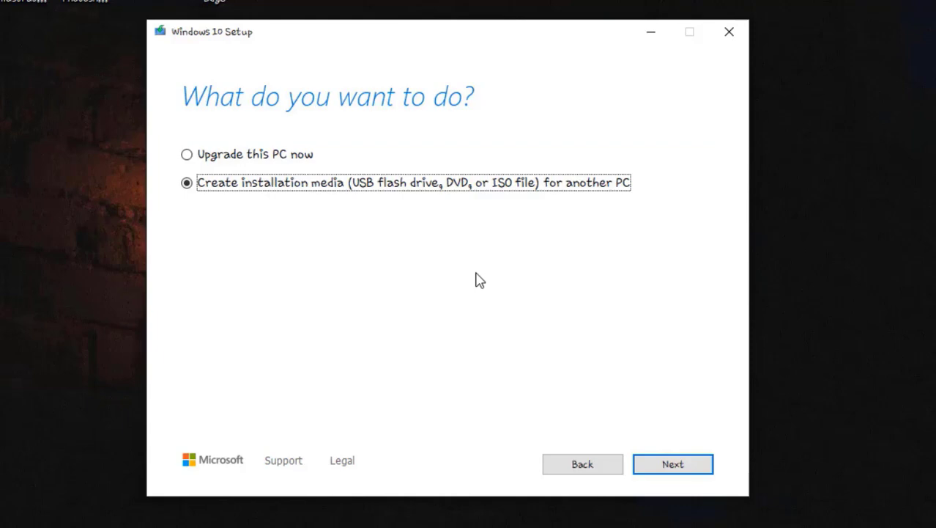
click(674, 465)
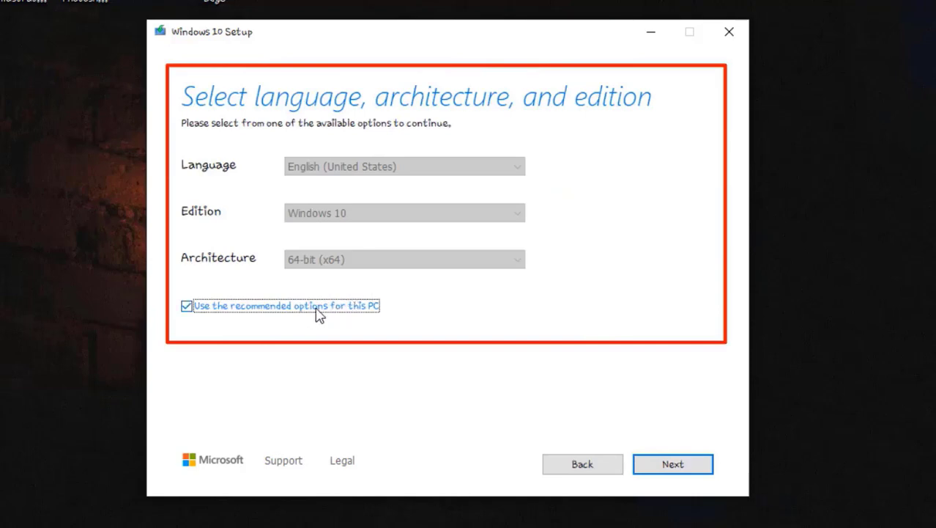
click(370, 311)
click(371, 216)
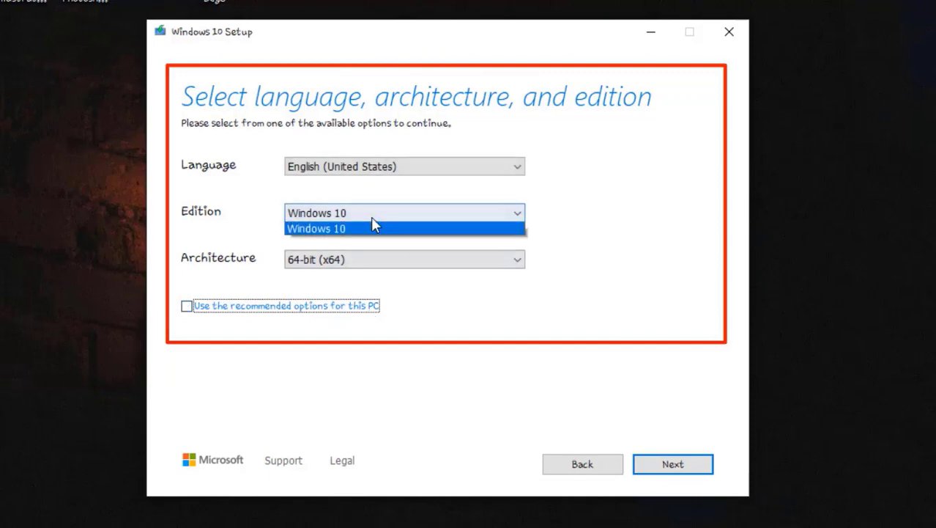
click(371, 223)
click(371, 260)
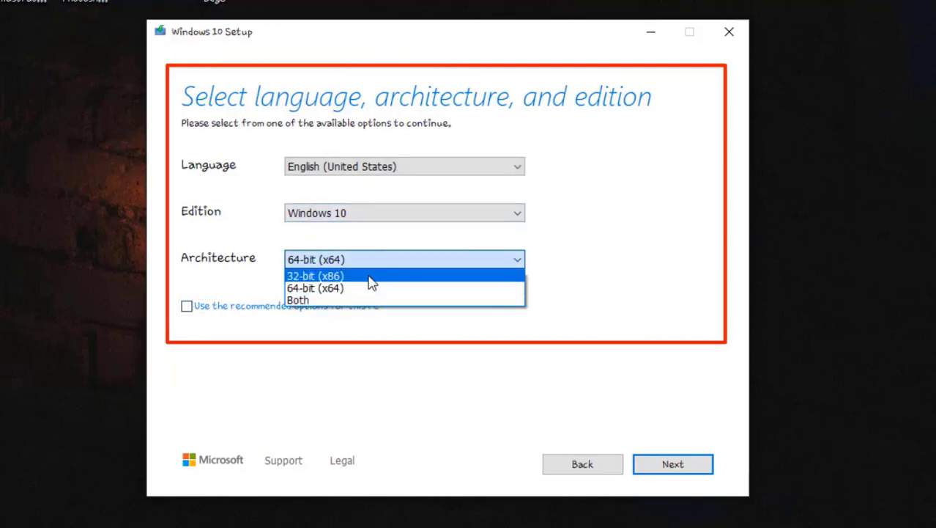
click(377, 278)
click(397, 265)
click(399, 288)
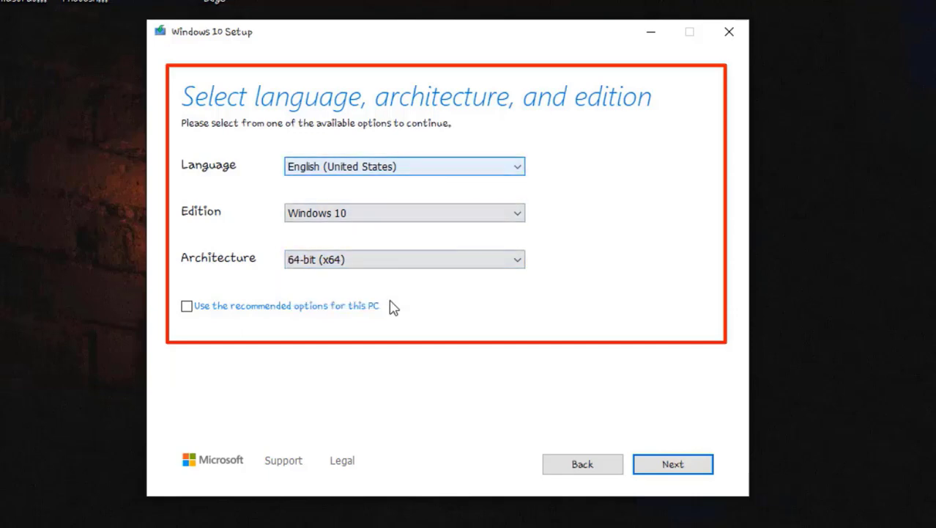
click(372, 308)
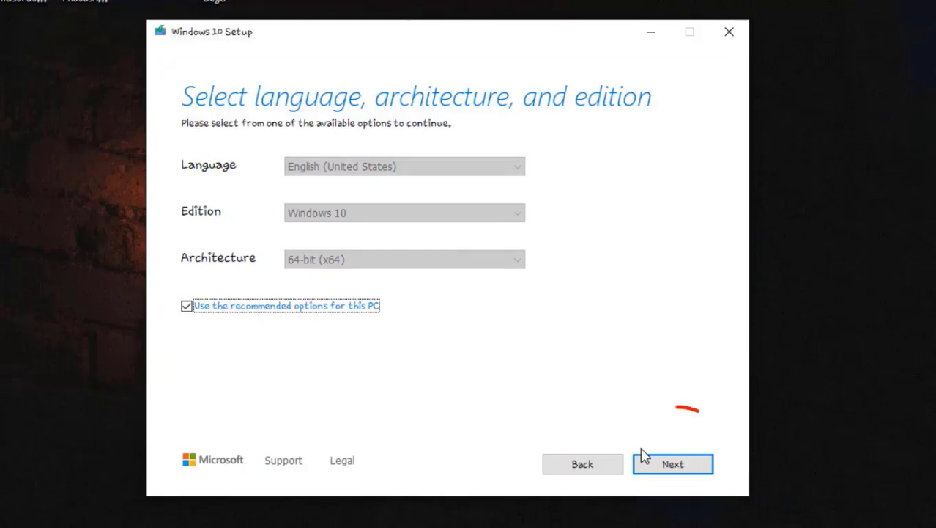
Continue with the recommended options, choose ISO file as the media, and save it as Windows on the Desktop.
click(672, 465)
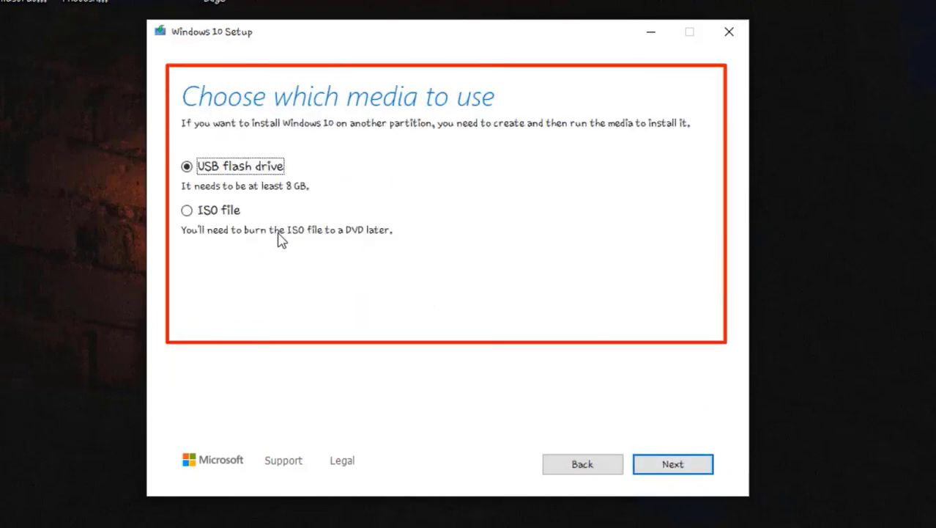
click(200, 214)
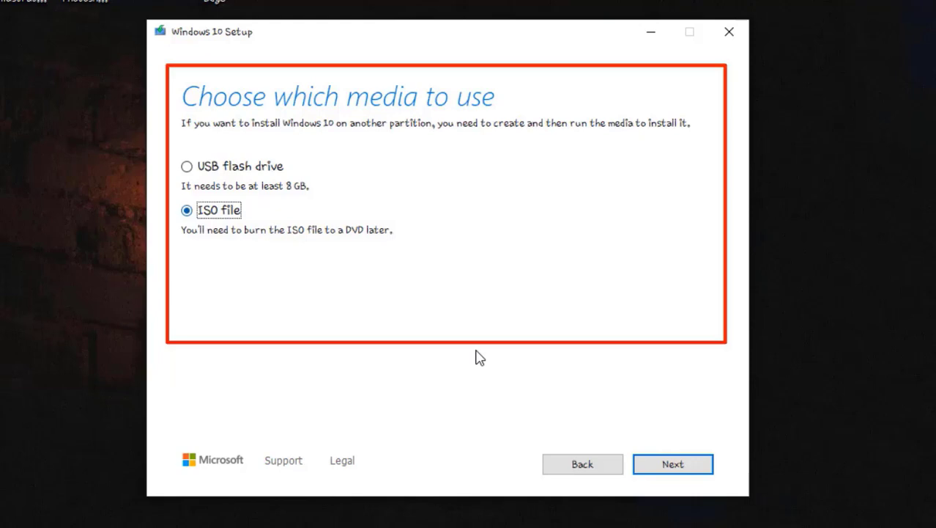
click(680, 464)
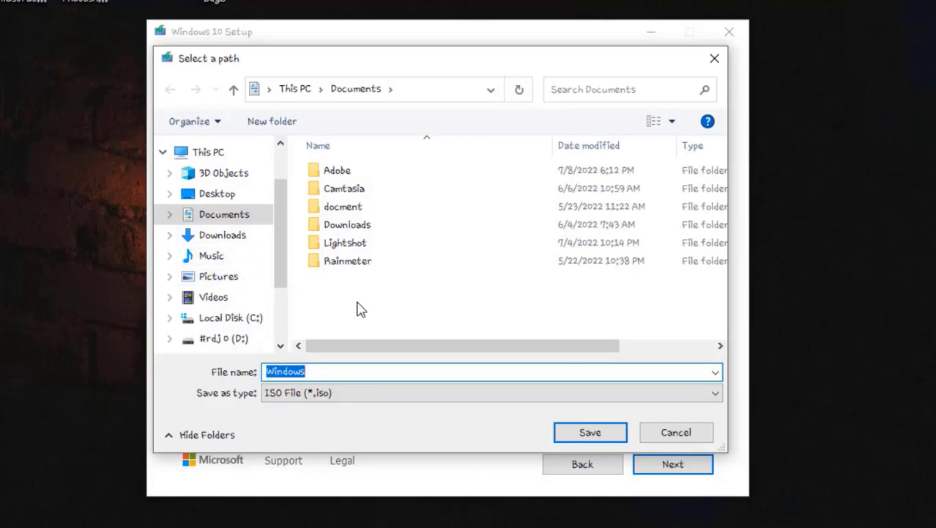
click(215, 193)
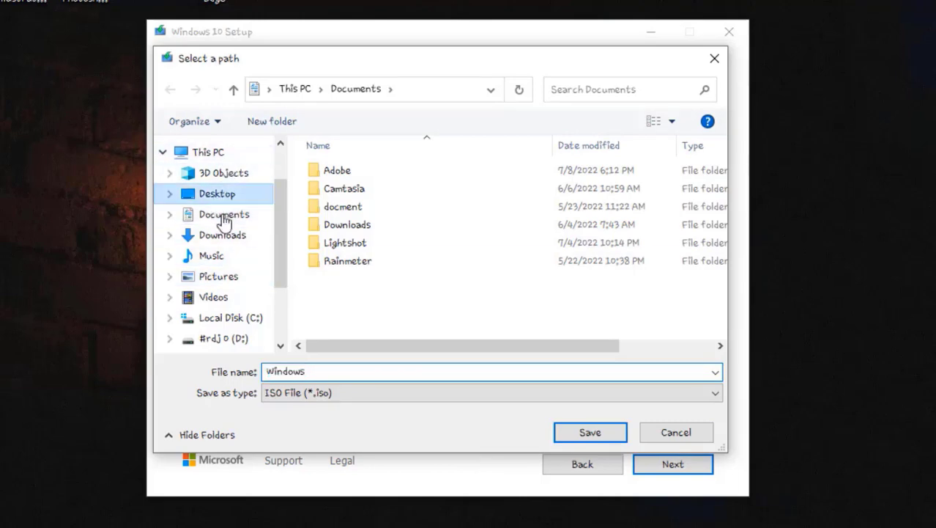
click(589, 432)
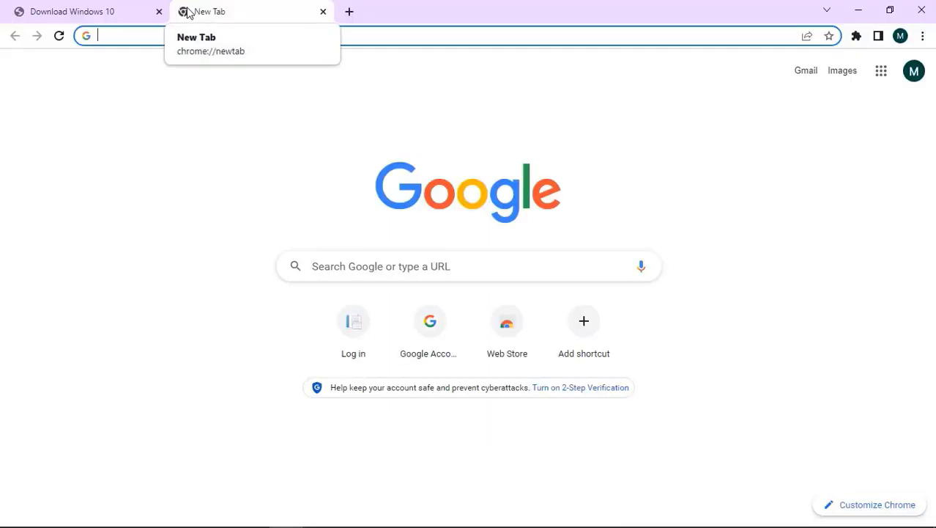
Switch to Chrome, search Google for "rufus" in a new tab and open the official rufus.ie website.
text(rufus)
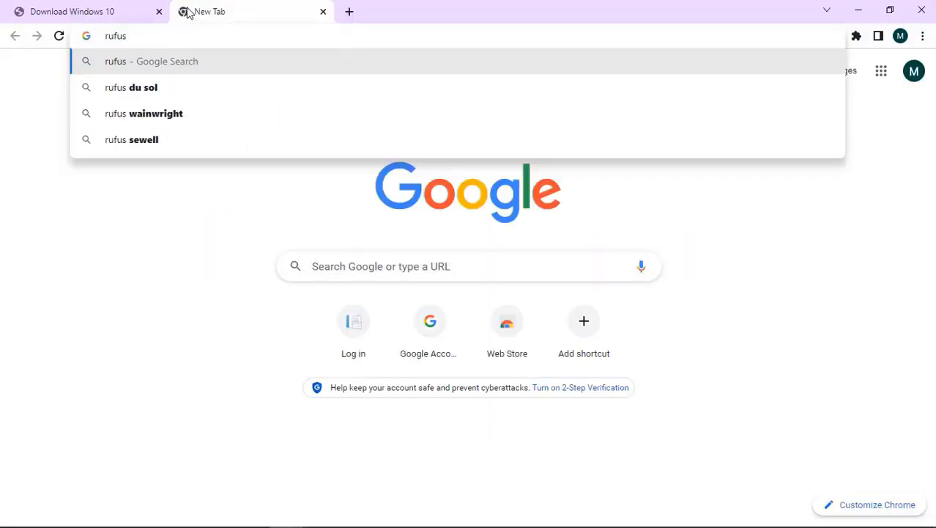
key(Return)
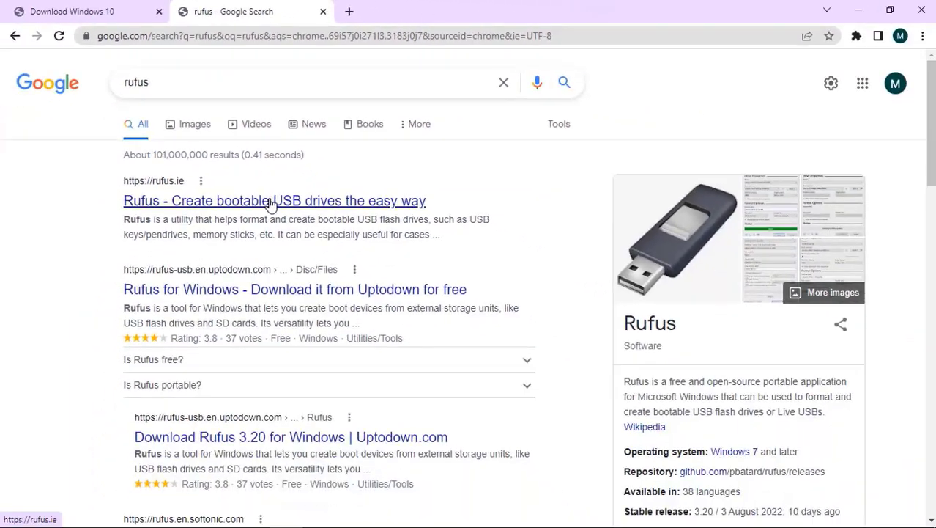
click(364, 497)
Download Rufus 3.20 from the site's Download section and launch rufus-3.20.exe.
scroll(407, 203, down, 10)
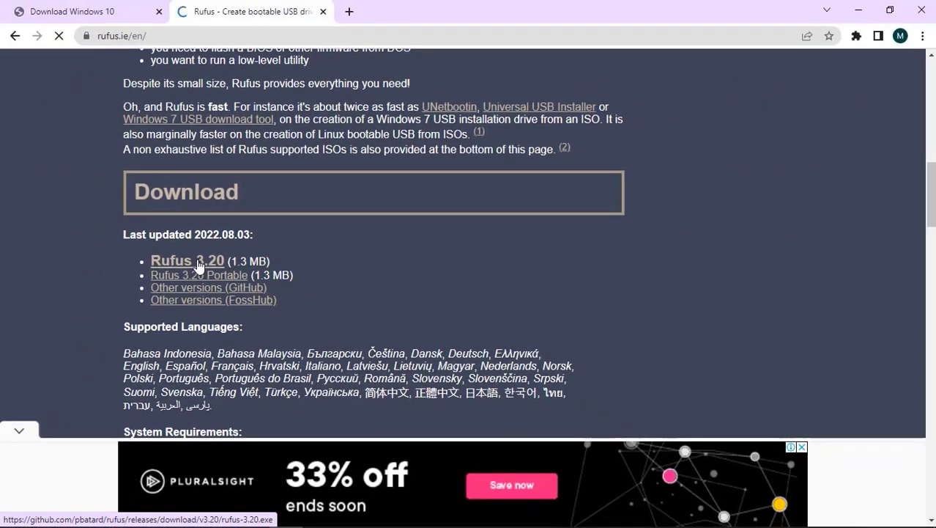
click(461, 322)
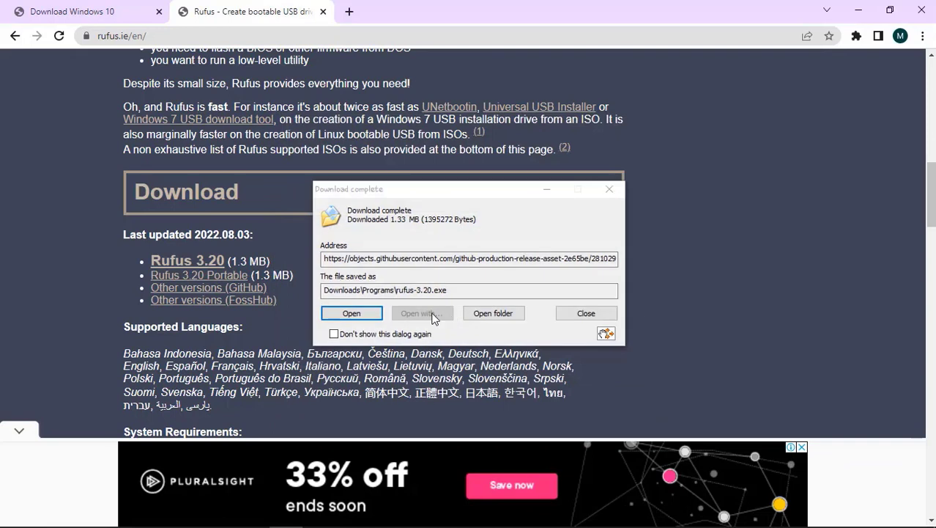
click(370, 314)
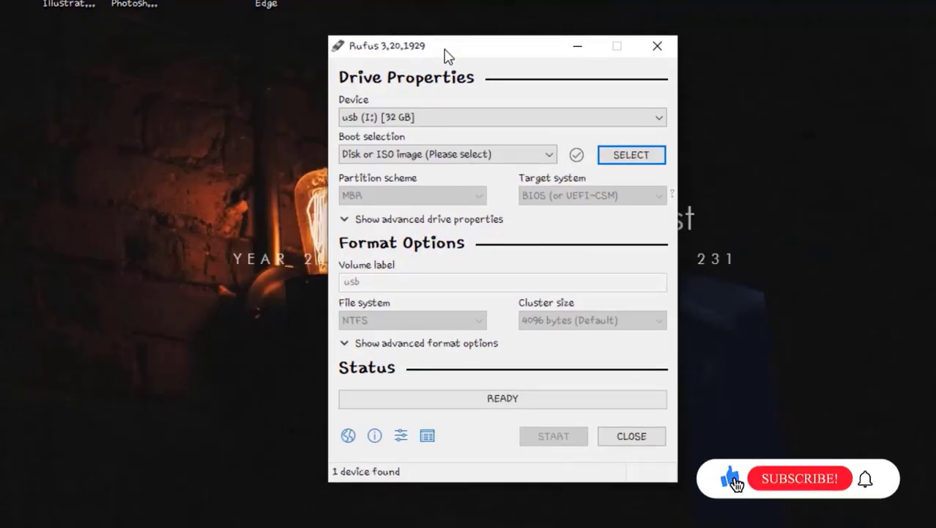
Set the device to usb (I:) [32 GB] and keep Disk or ISO image as the boot selection.
click(569, 122)
click(572, 132)
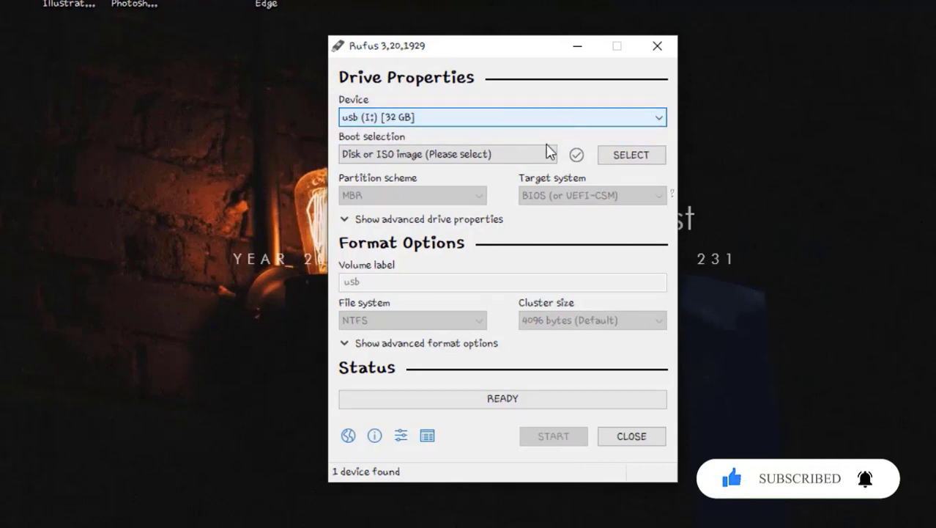
click(548, 153)
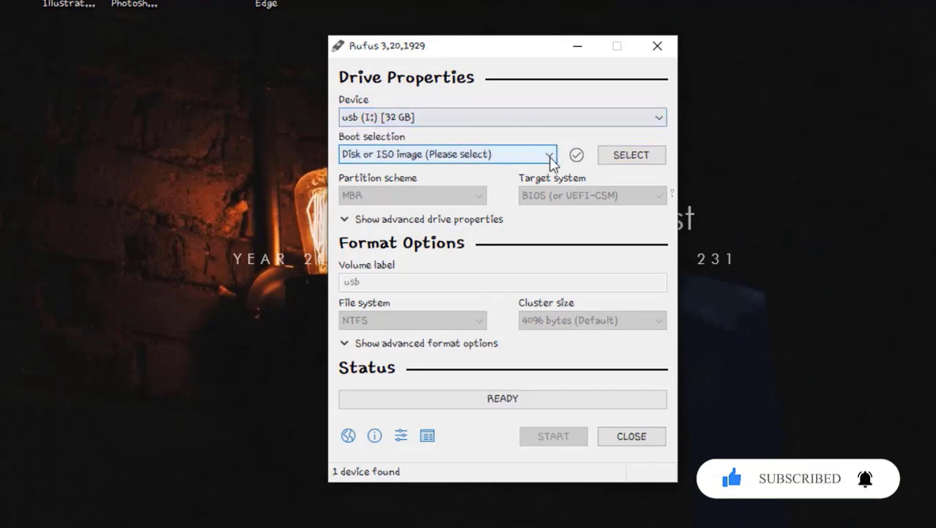
Load the Windows 10 Pro v10.0.19043.1237 ISO from the SOFTWARE\Windows folder as the boot image.
click(630, 157)
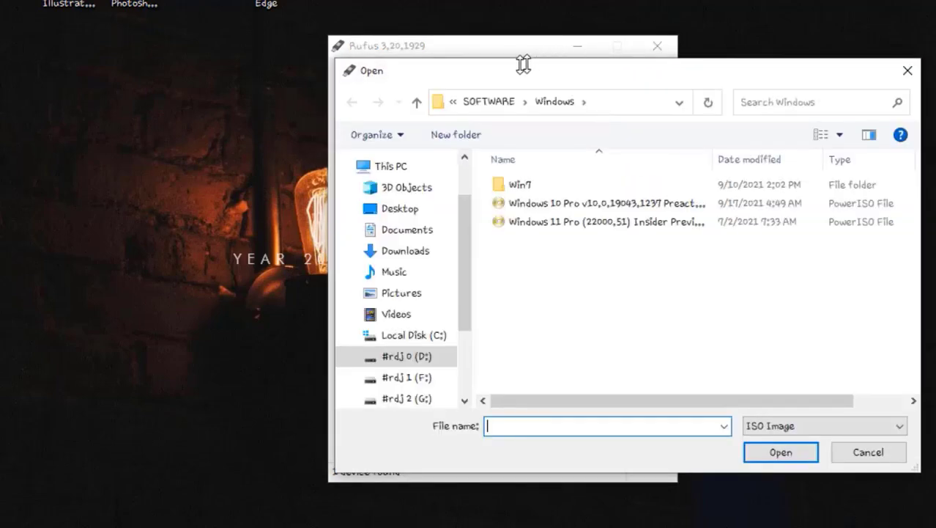
drag(530, 69, 498, 66)
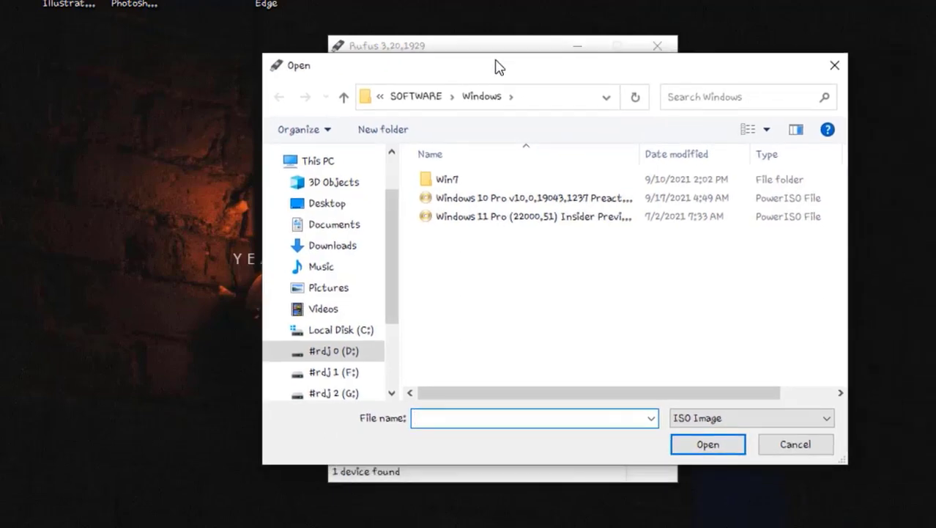
click(508, 203)
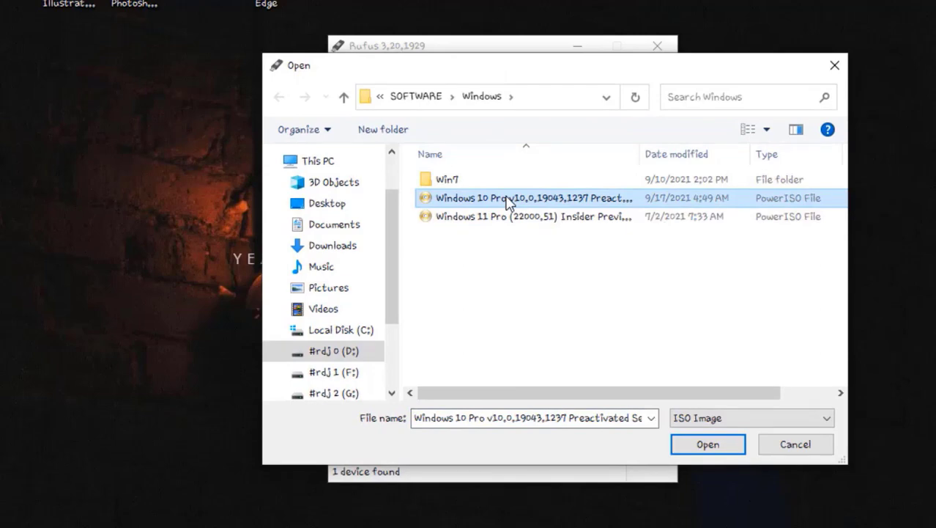
double_click(509, 203)
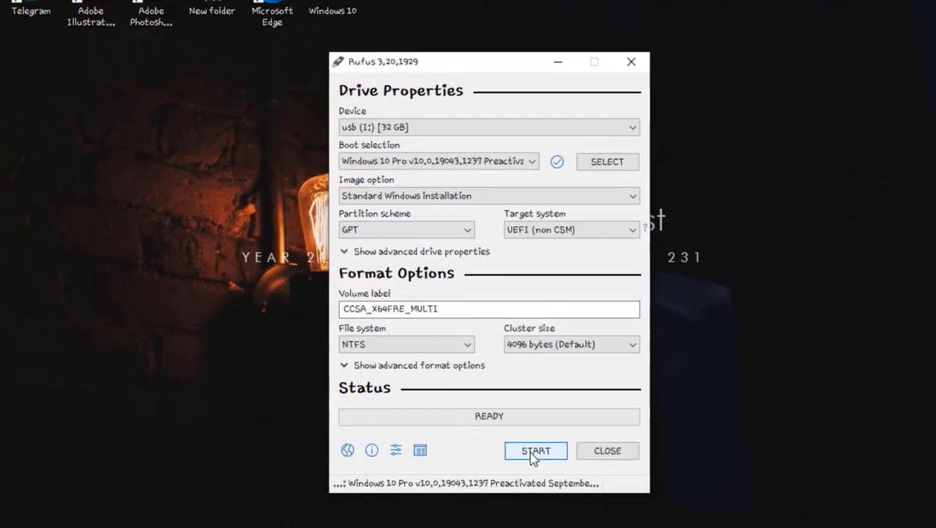
right_click(344, 93)
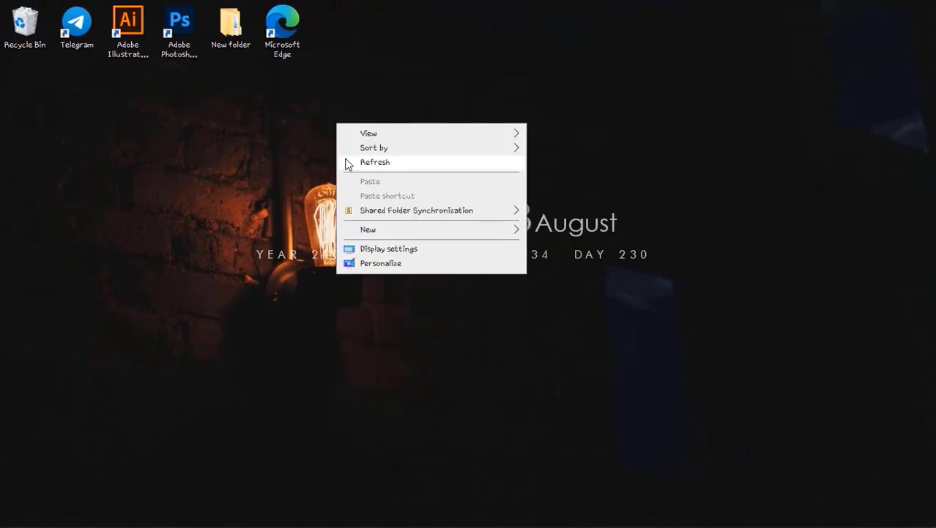